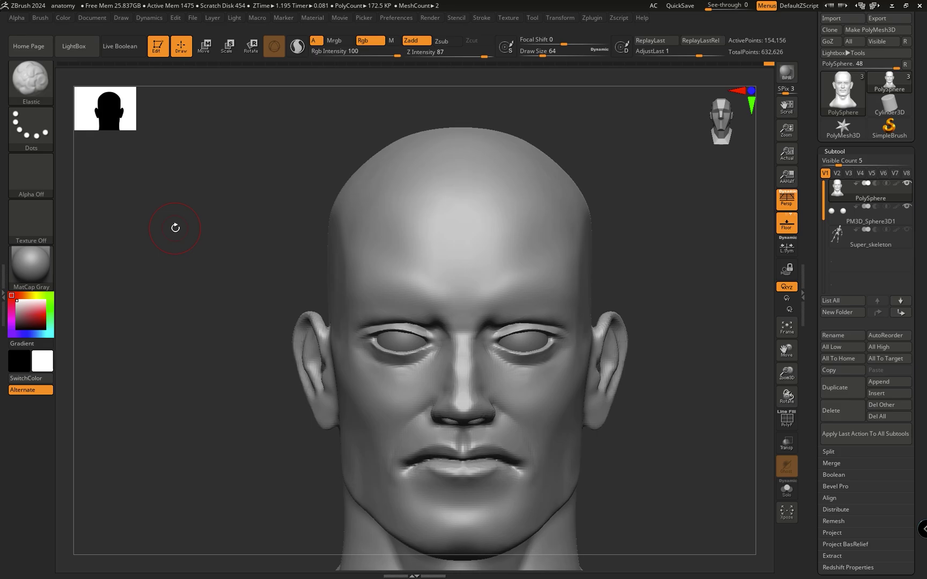
Step: Choose Standard from the Quick Pick brushes as the current brush, then reopen the brush palette
left_click(34, 83)
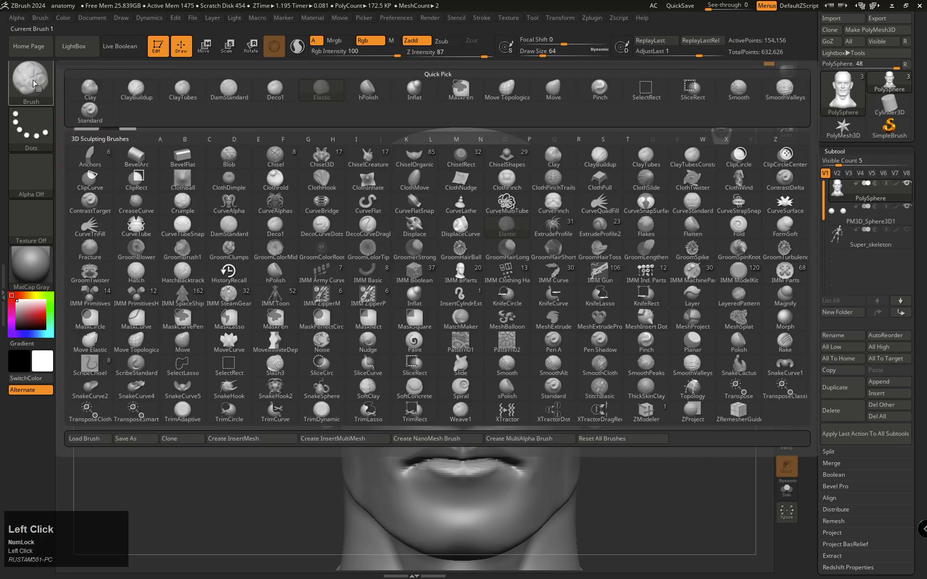
left_click(89, 110)
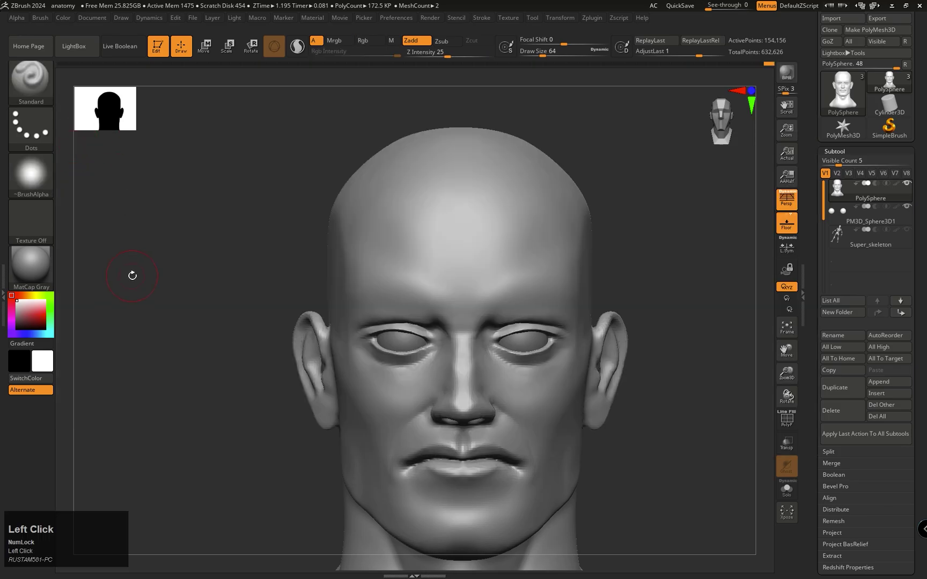
left_click(34, 93)
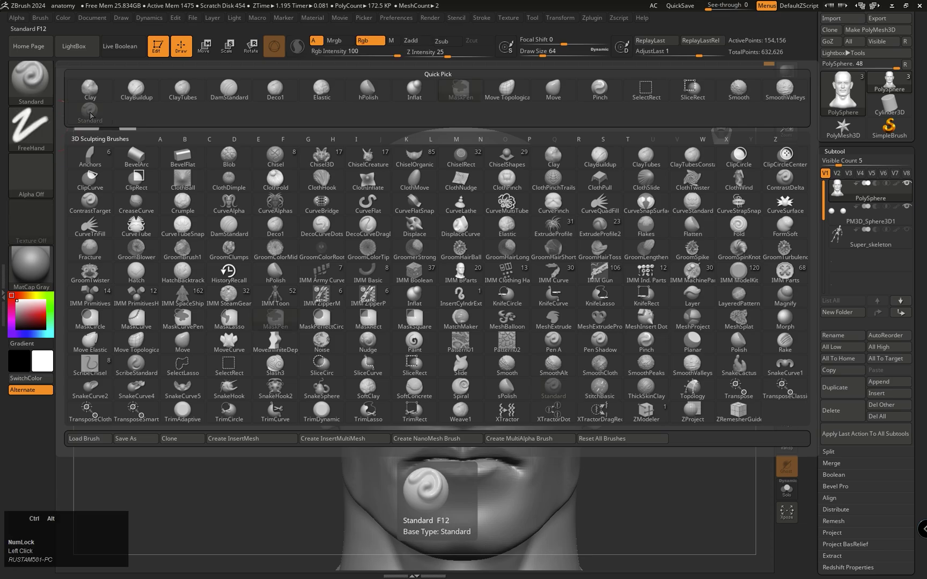
Step: Bind key 1 to the Standard brush with Ctrl+Alt, confirming the reassignment in the Note dialog
left_click(90, 116, "ctrl+alt")
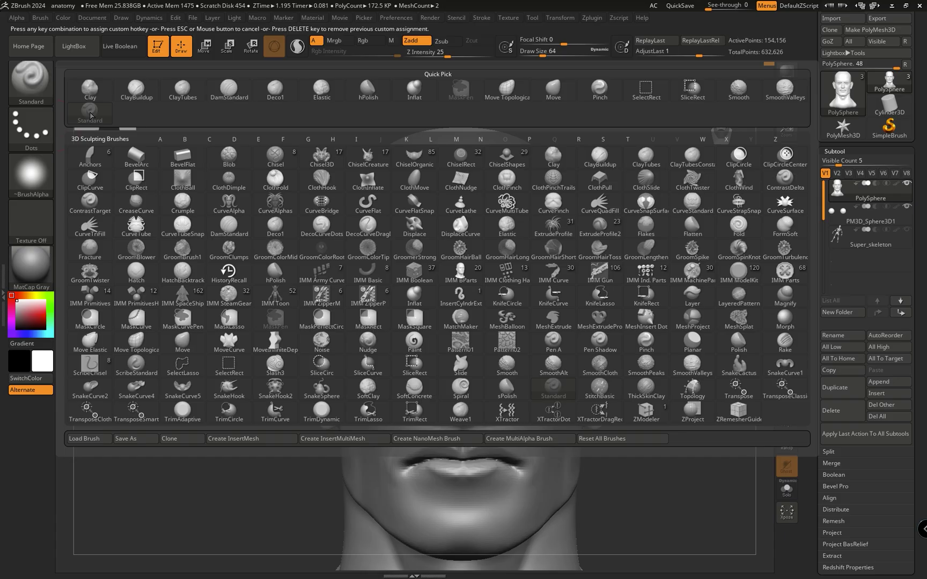
key("1")
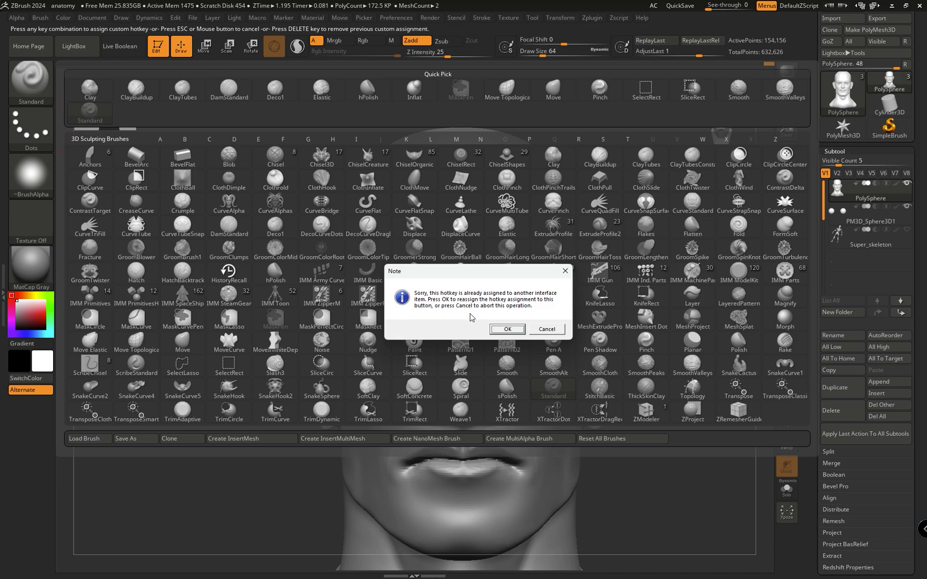
left_click(508, 330)
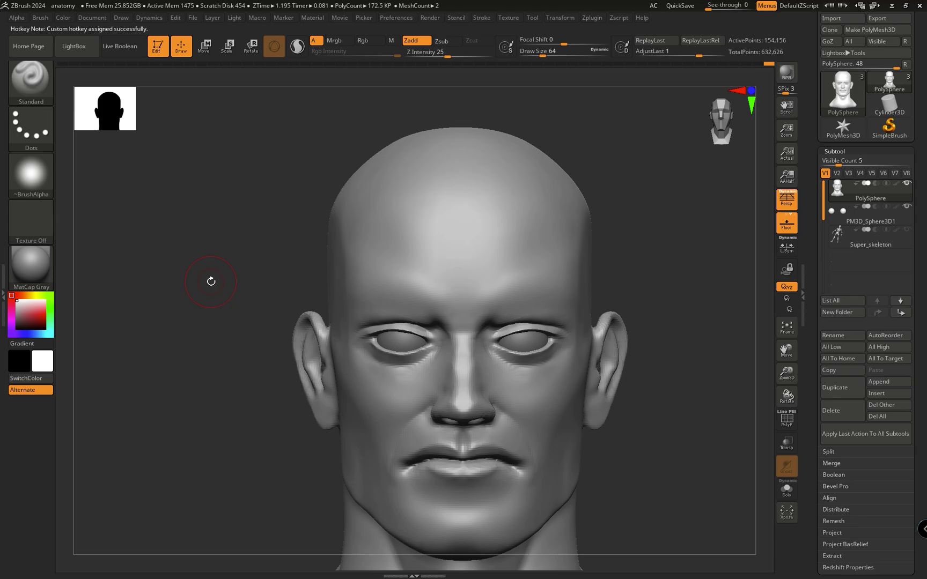
key("2")
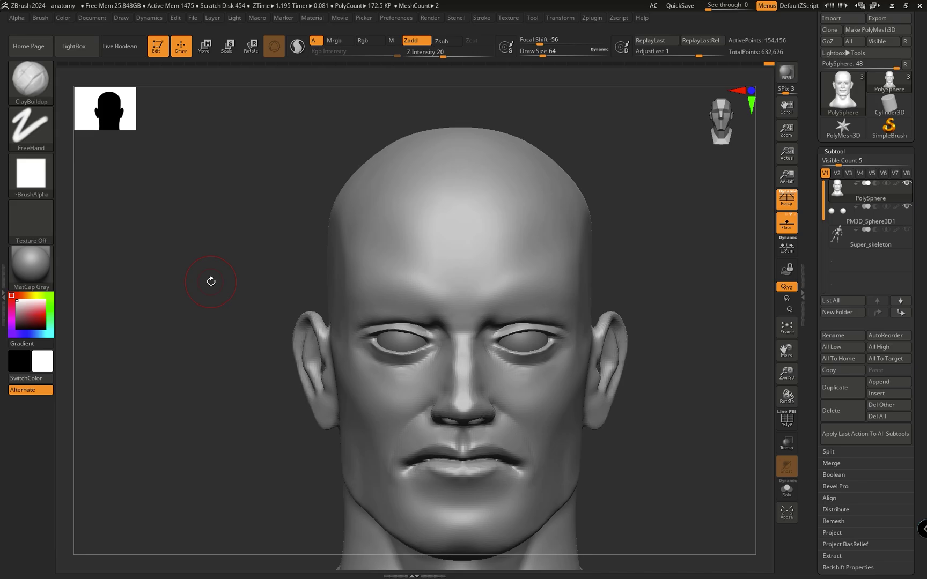
key("1")
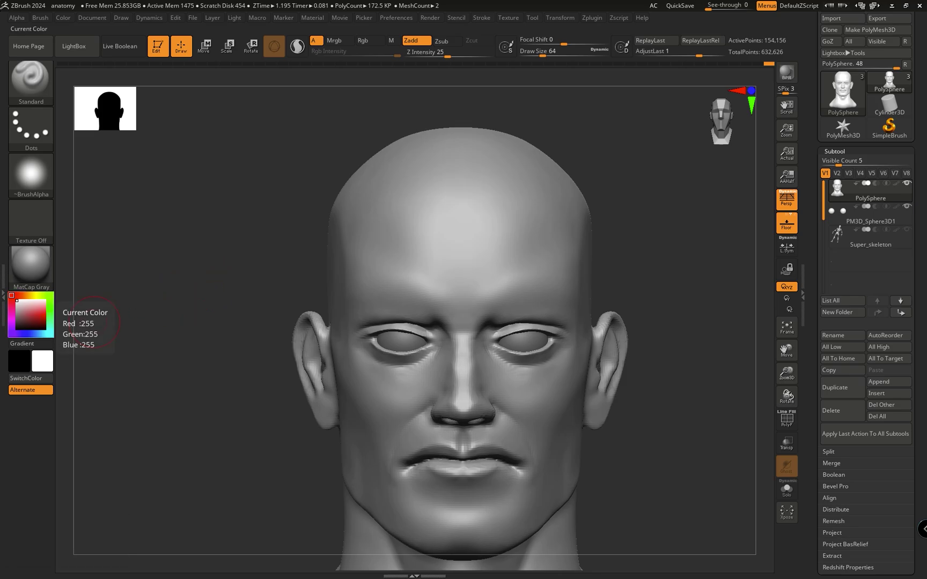
scroll(48, 316, "down", 1)
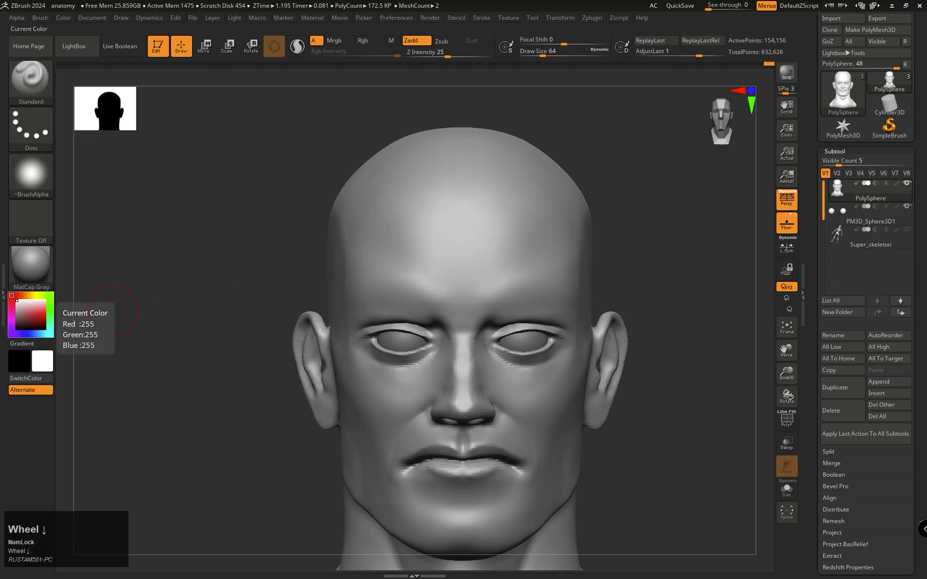
left_click(243, 287)
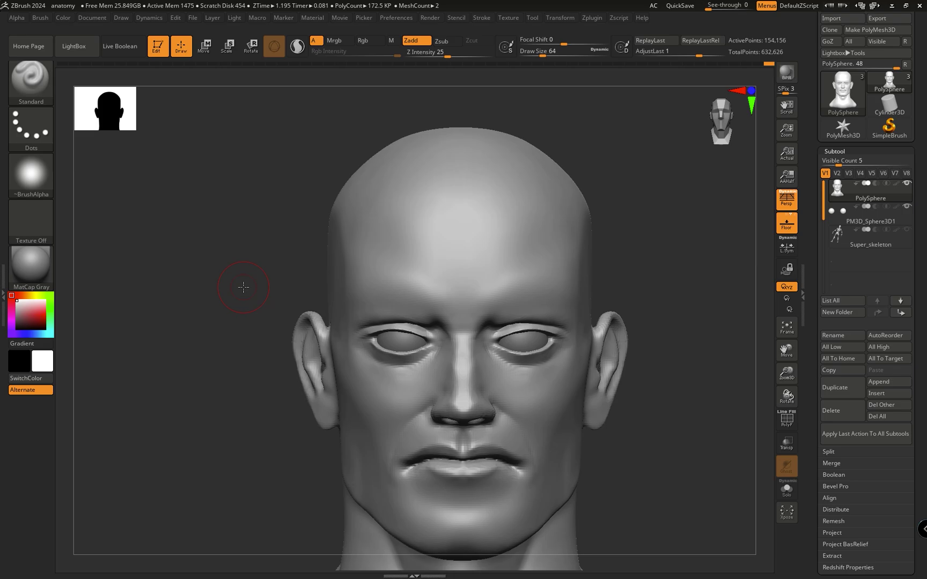
Step: Filter the brush palette to M brushes, bind key 0 to Move Topological, and test it
key("b")
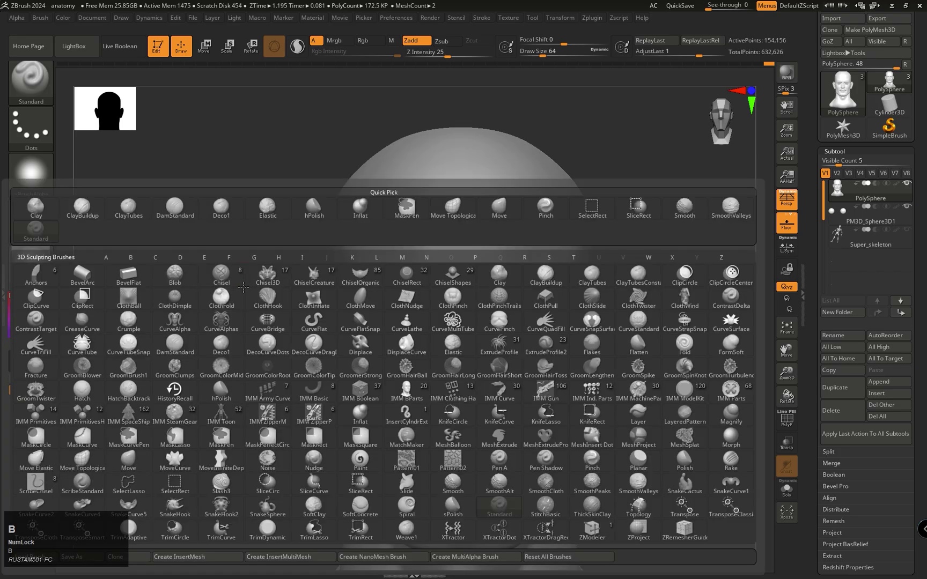
key("m")
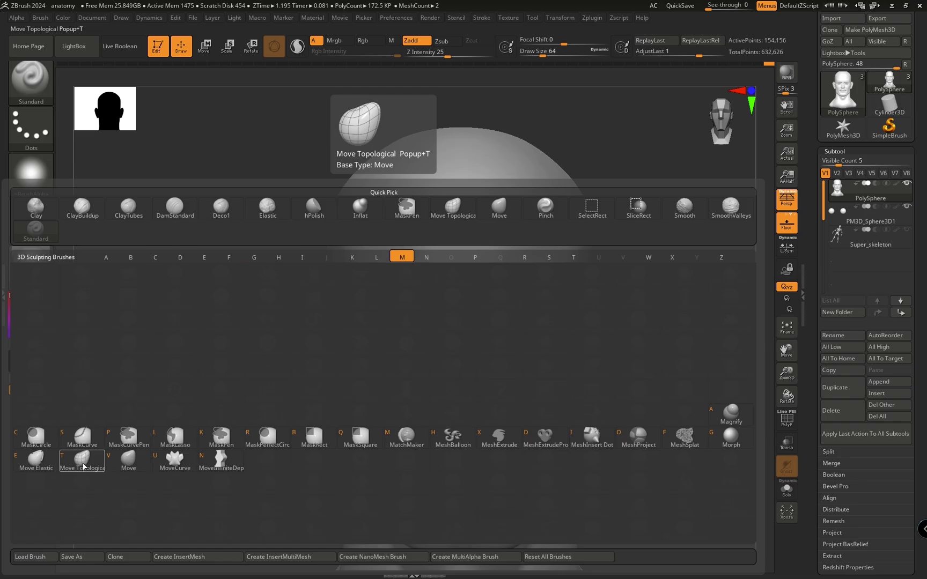
key("ctrl+alt")
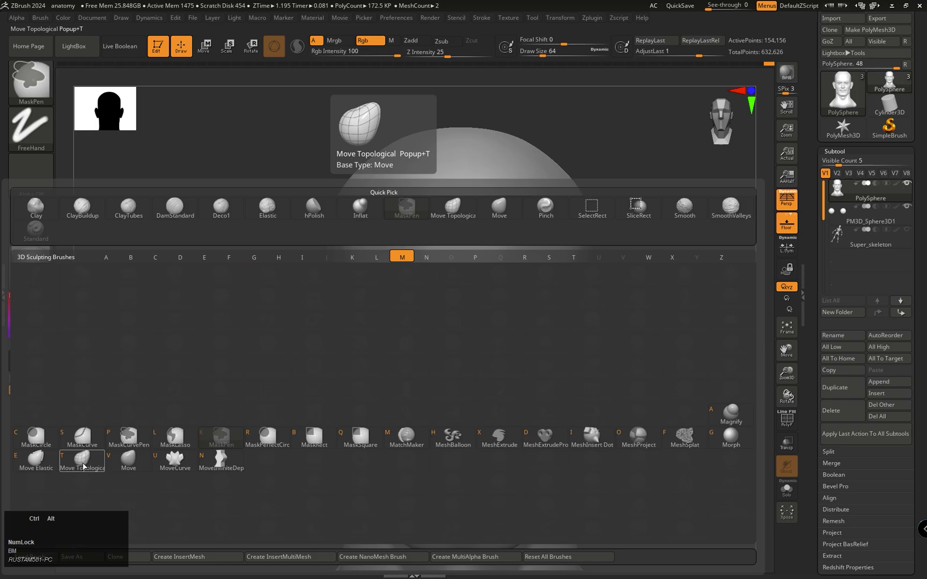
left_click(83, 467, "ctrl+alt")
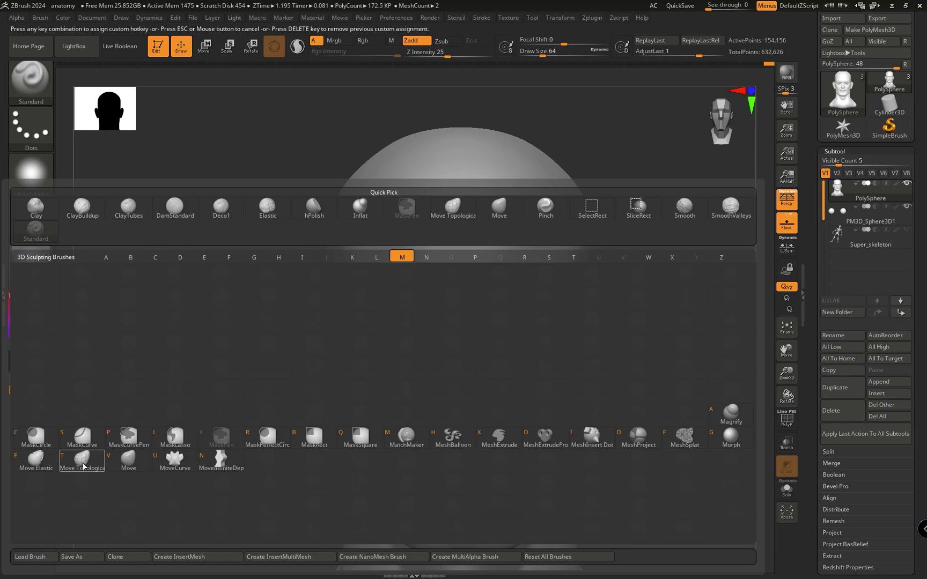
key("0")
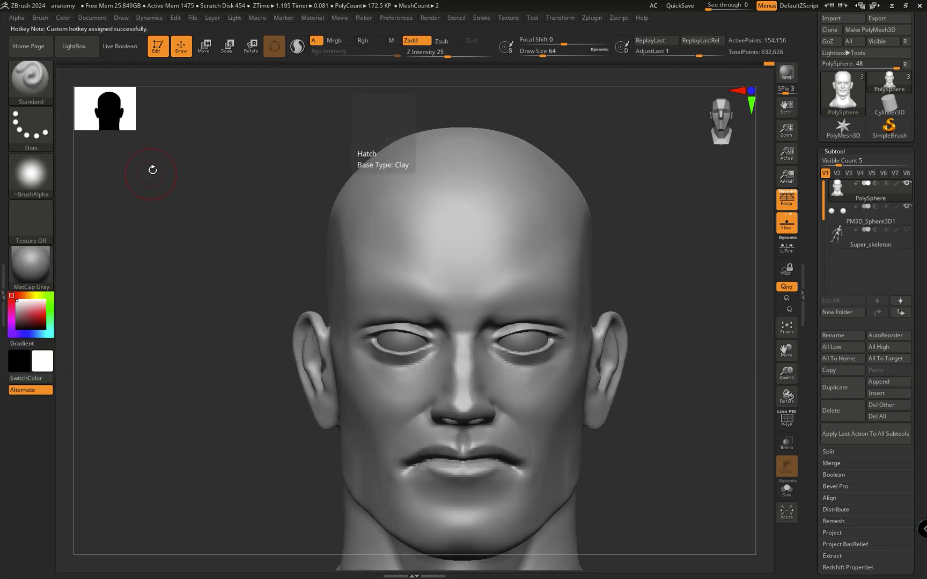
key("0")
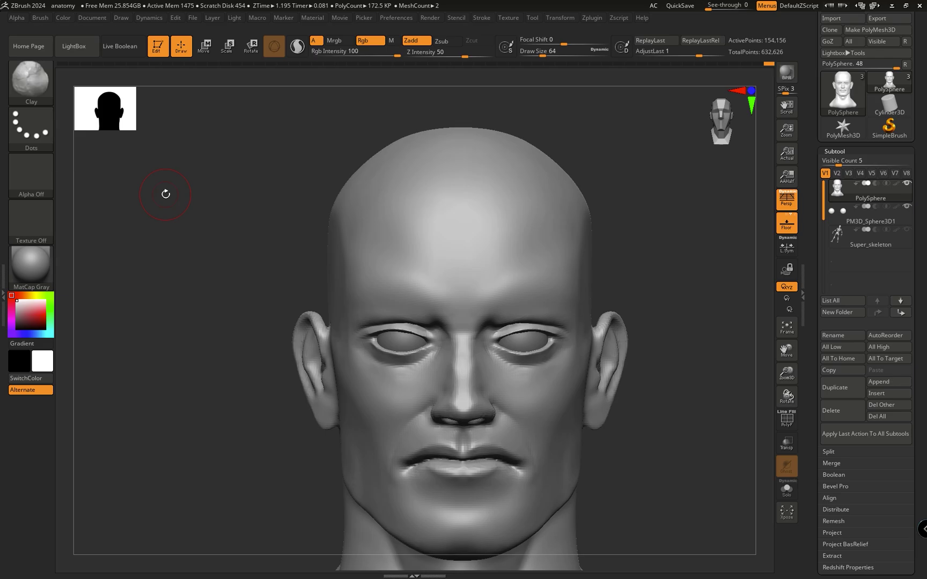
Step: Select Move Topological with B, M, 0, then pick it again from the M-filtered palette
key("b")
key("m")
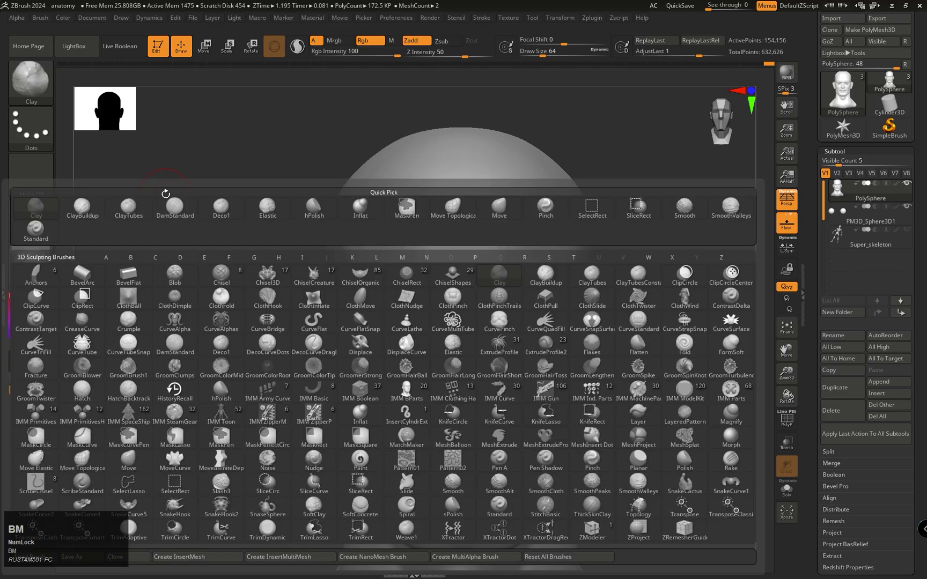
key("0")
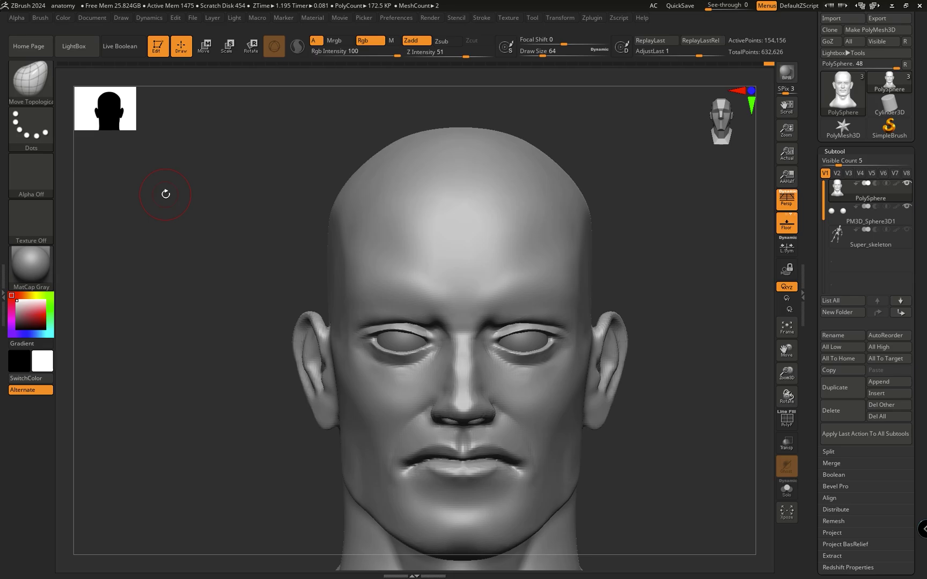
key("b")
key("m")
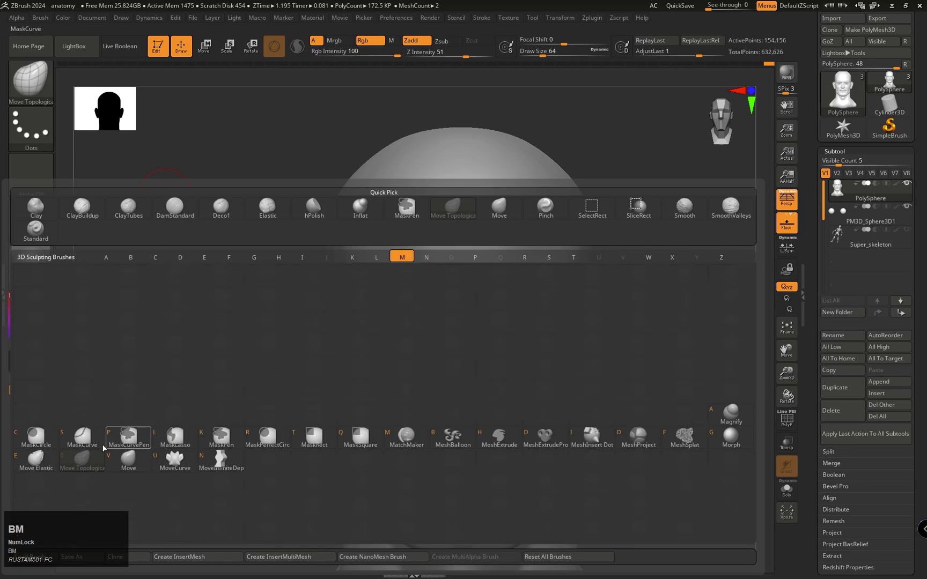
left_click(83, 456)
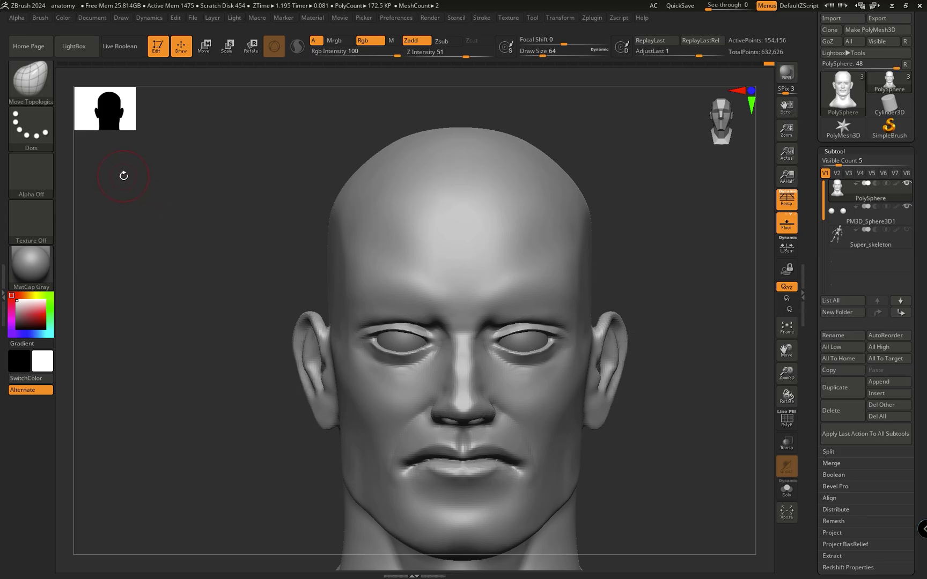
Step: Reassign key 0 to Move Topological from Quick Pick, accepting the override in the Note dialog
left_click(34, 88)
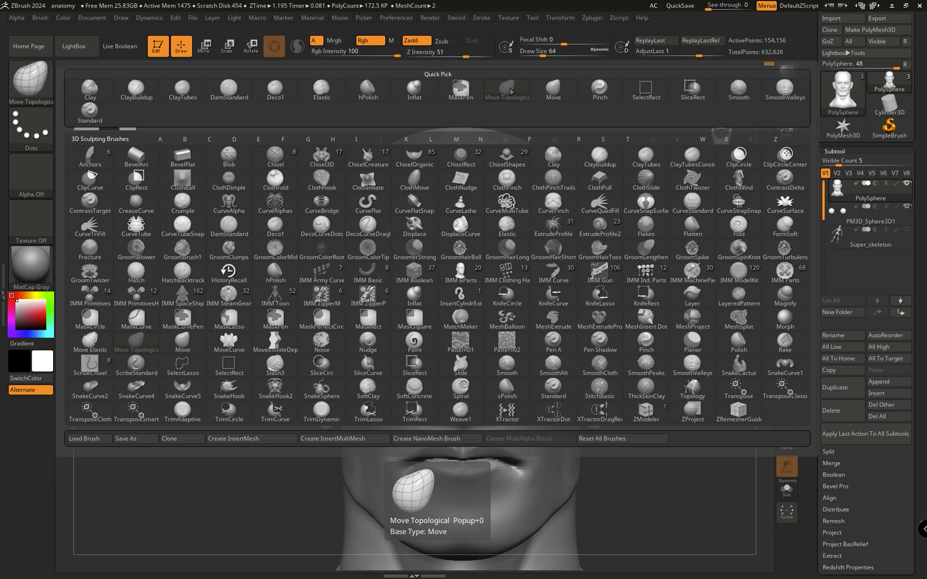
key("ctrl")
key("alt")
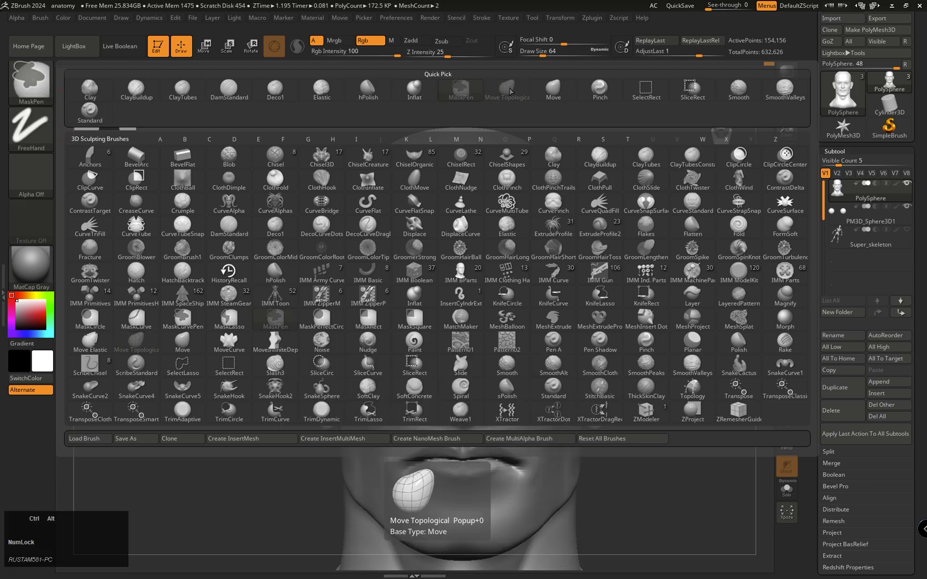
left_click(508, 90, "ctrl+alt")
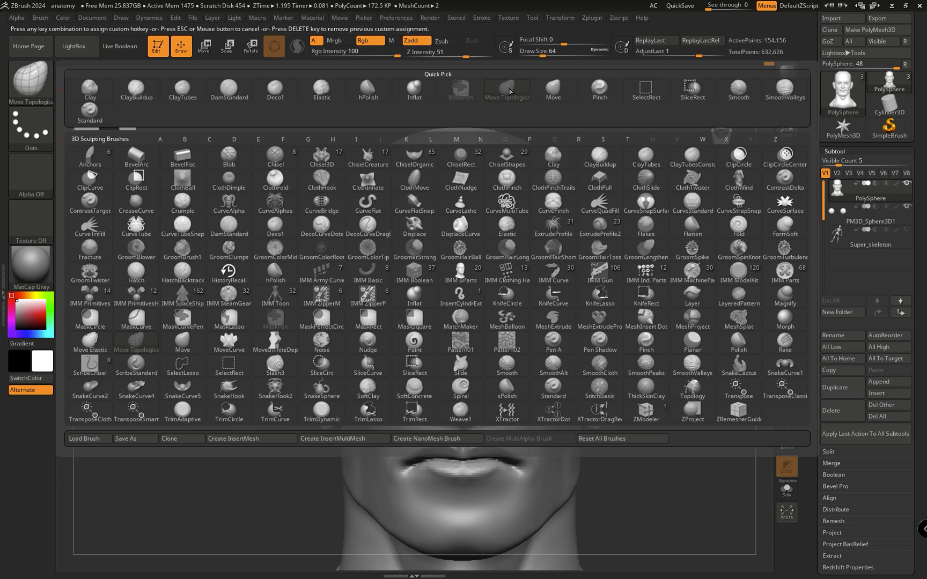
key("0")
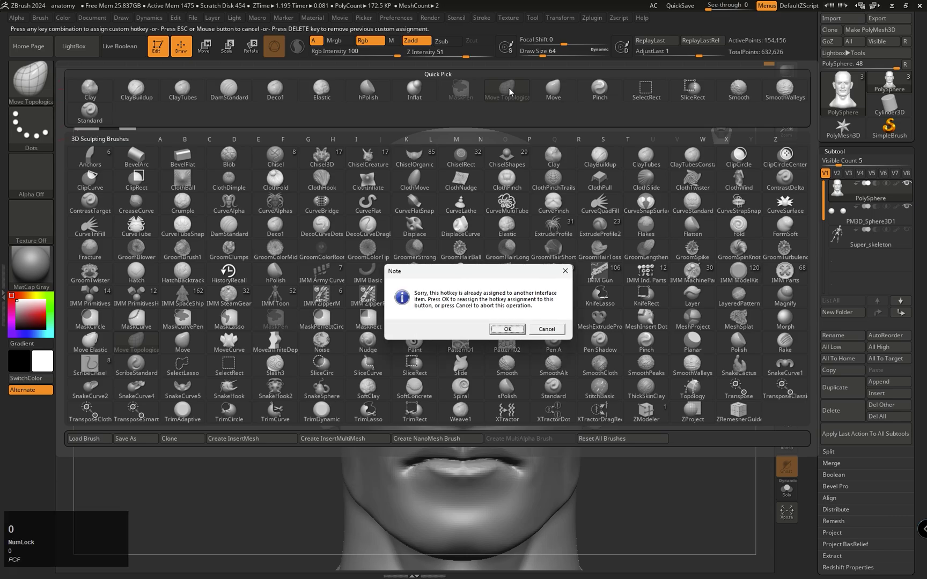
left_click(506, 328)
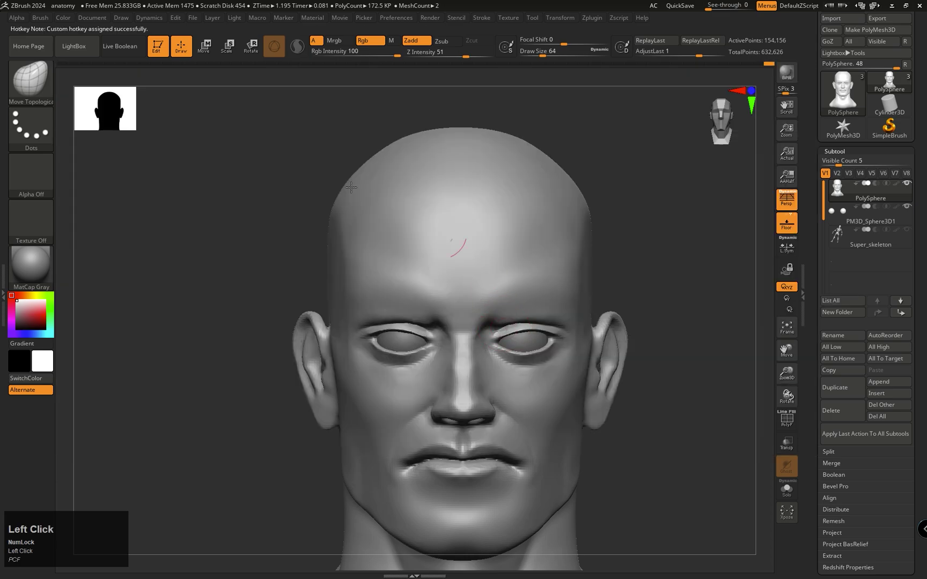
key("6")
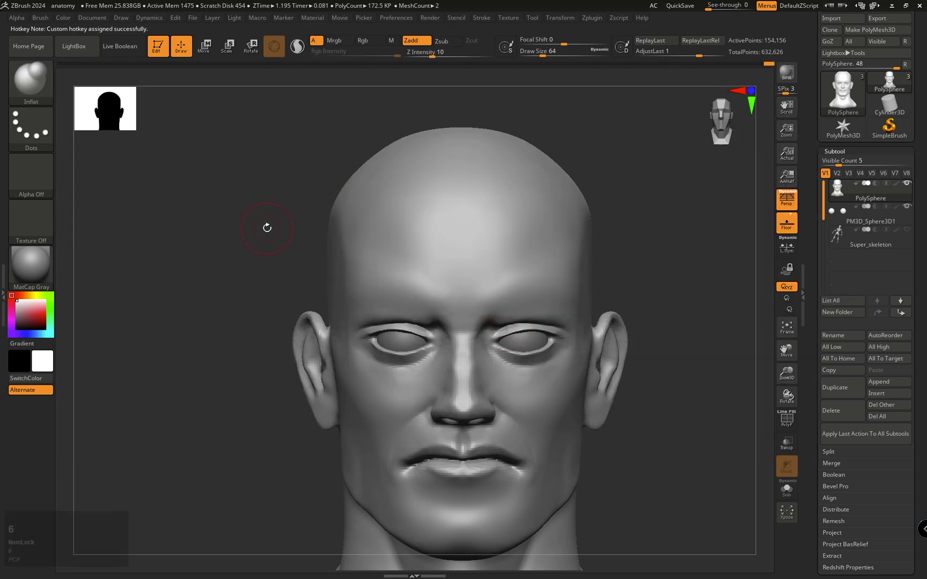
key("0")
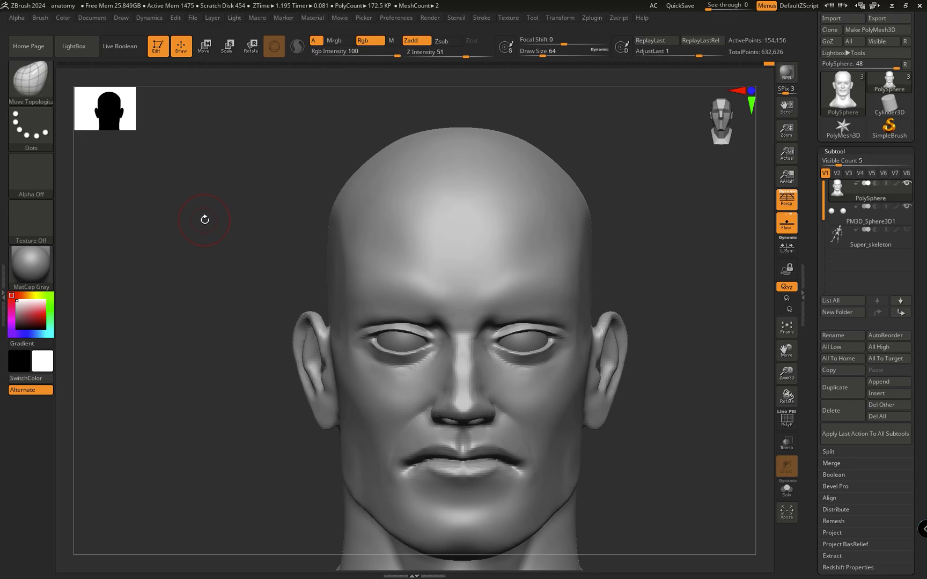
left_click(31, 79)
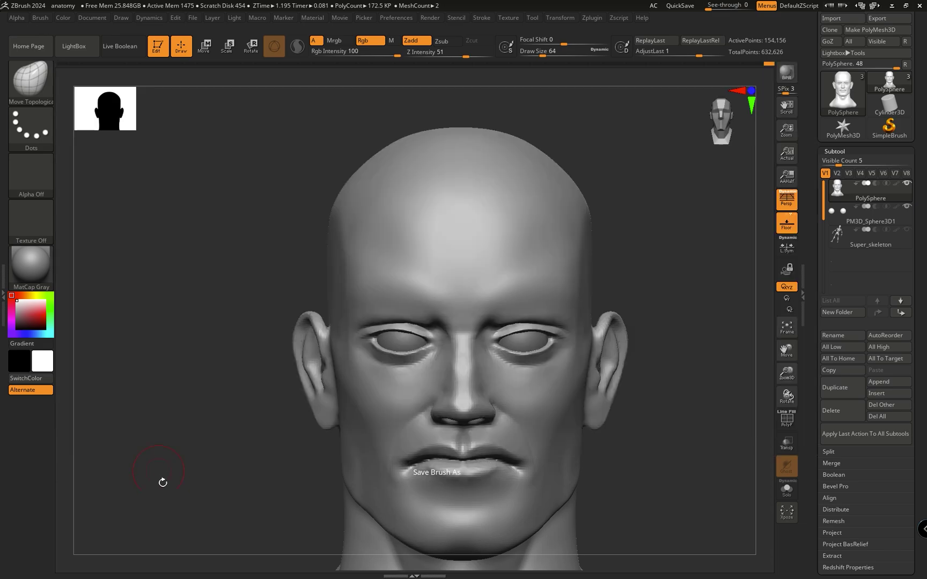
left_click(165, 489)
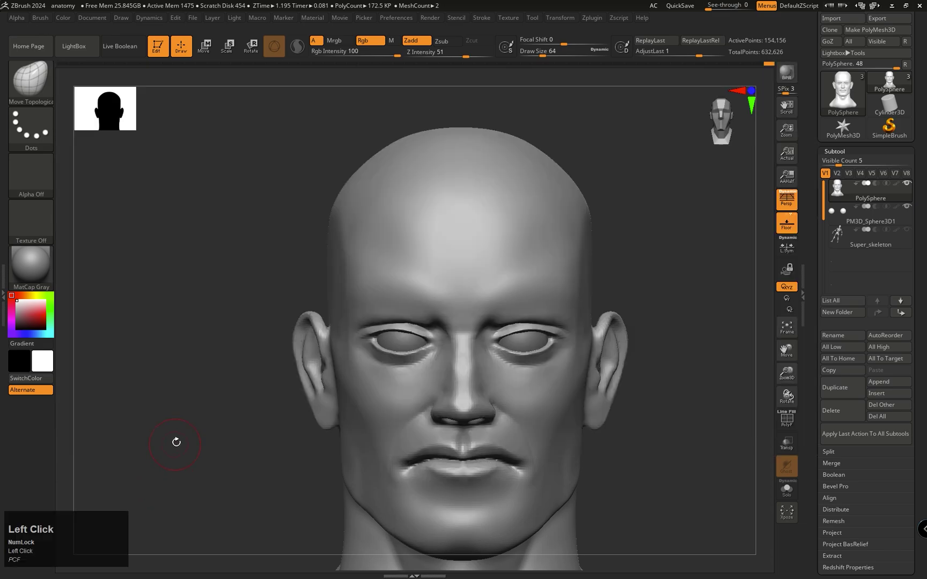